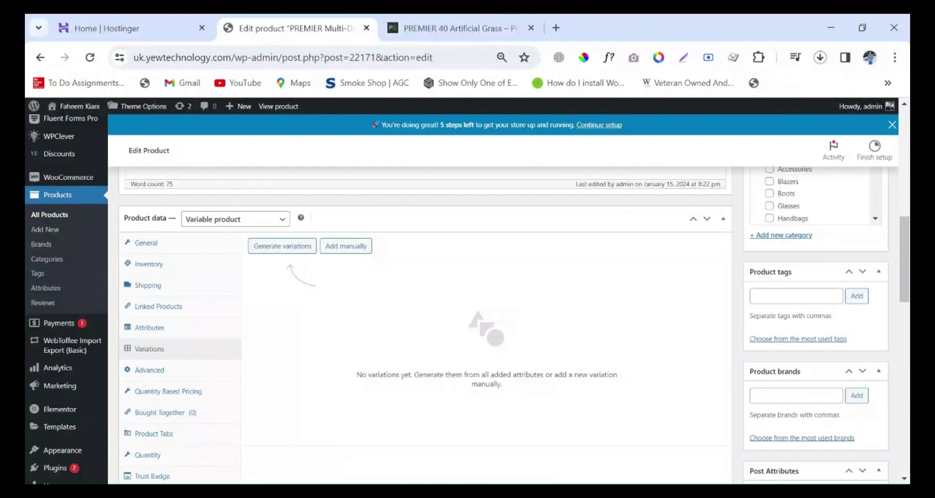
# Bring up the generate-all-variations prompt, note its max 50 per run limit, and cancel it
pyautogui.click(307, 248)
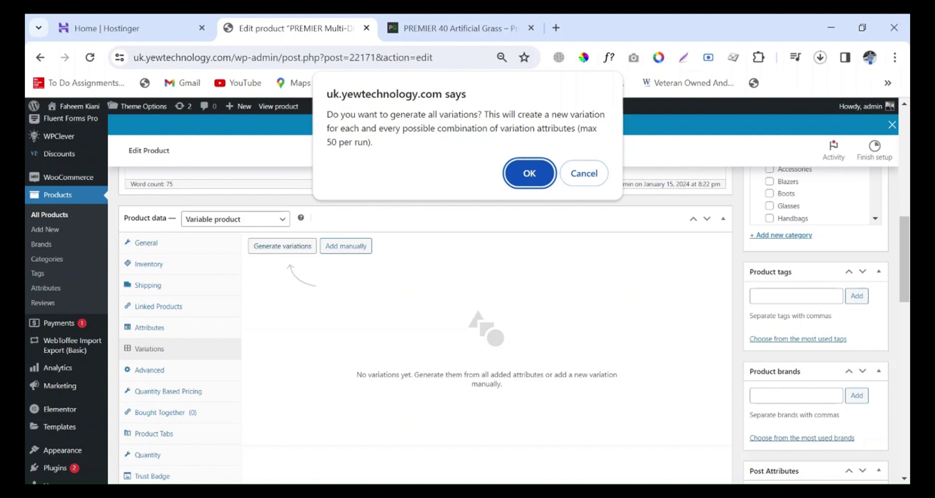
pyautogui.moveTo(576, 128); pyautogui.dragTo(373, 142)
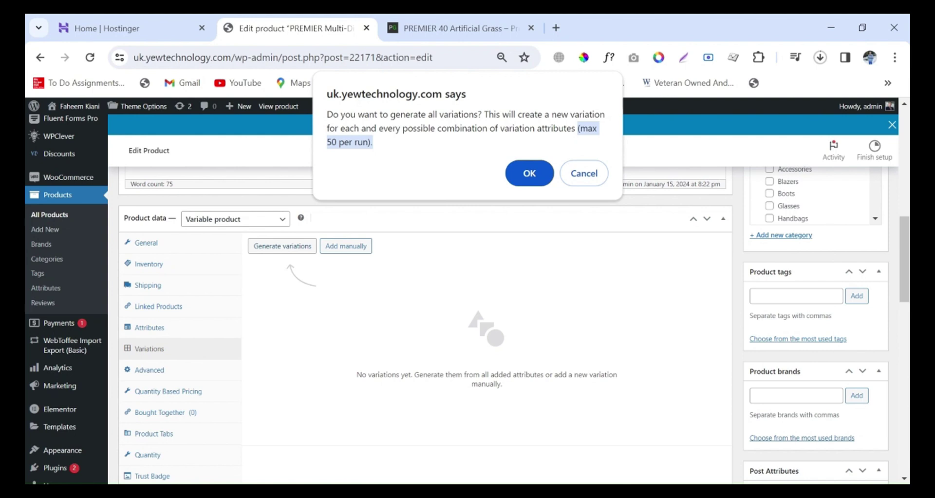
pyautogui.click(584, 174)
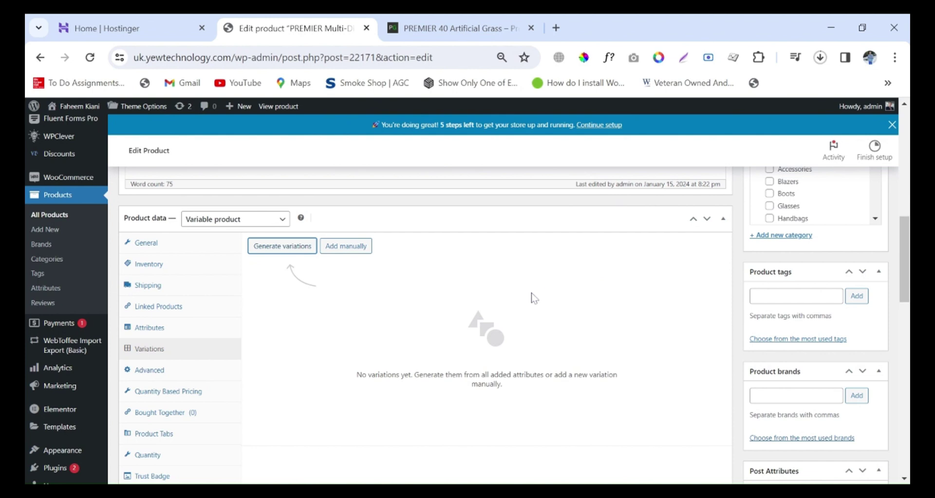
# From hPanel's Premium Web Hosting, open the yewtechnology.com dashboard and launch its File manager
pyautogui.click(107, 28)
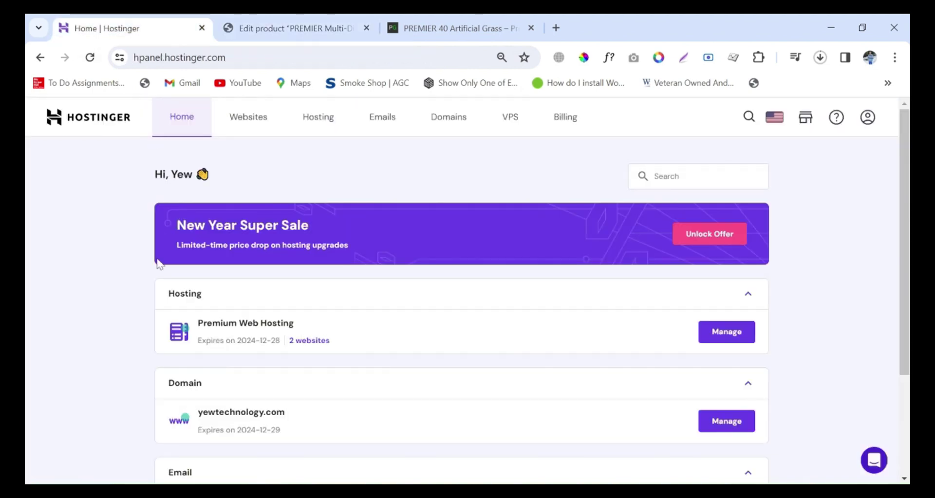
pyautogui.scroll(-1, 840, 327)
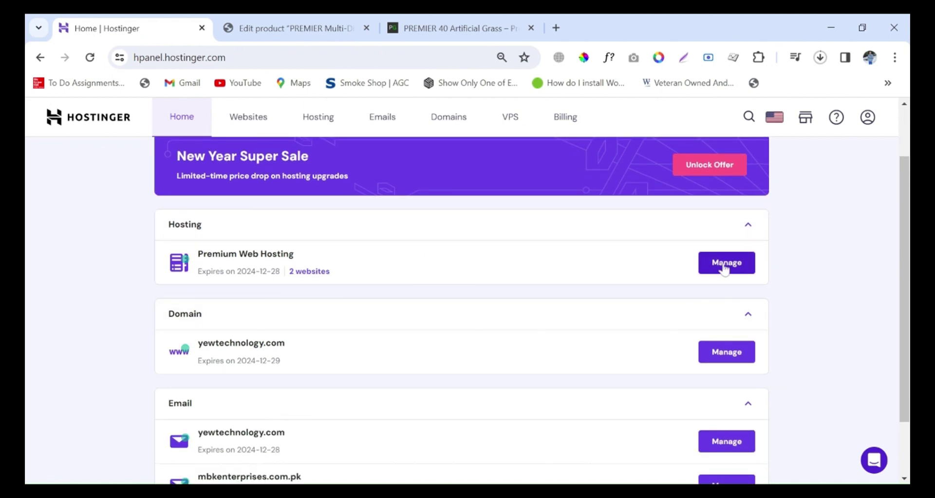
pyautogui.click(725, 265)
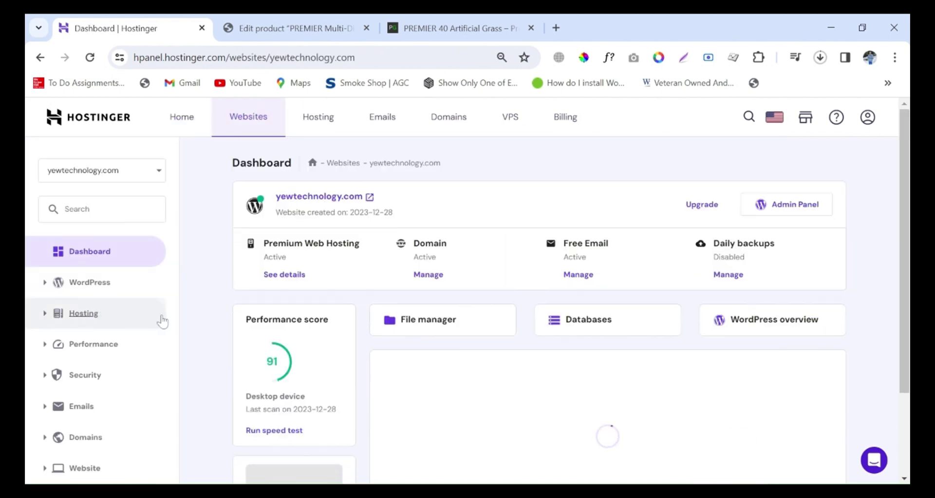
pyautogui.scroll(-2, 164, 333)
pyautogui.scroll(2, 162, 344)
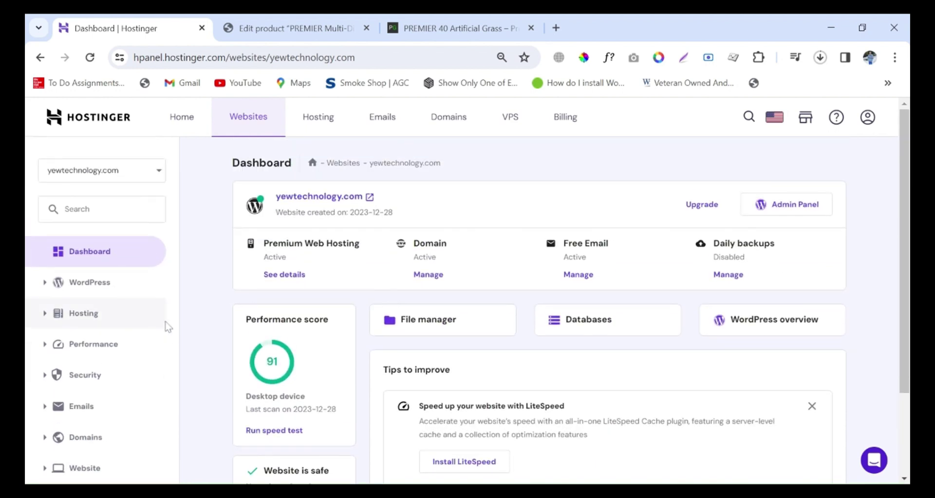
pyautogui.scroll(-2, 141, 389)
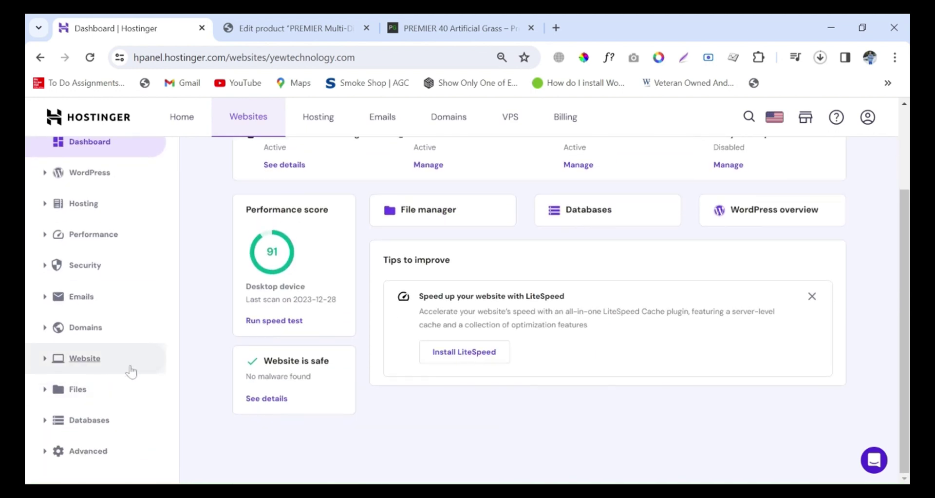
pyautogui.scroll(2, 131, 371)
pyautogui.scroll(-1, 117, 362)
pyautogui.scroll(1, 214, 362)
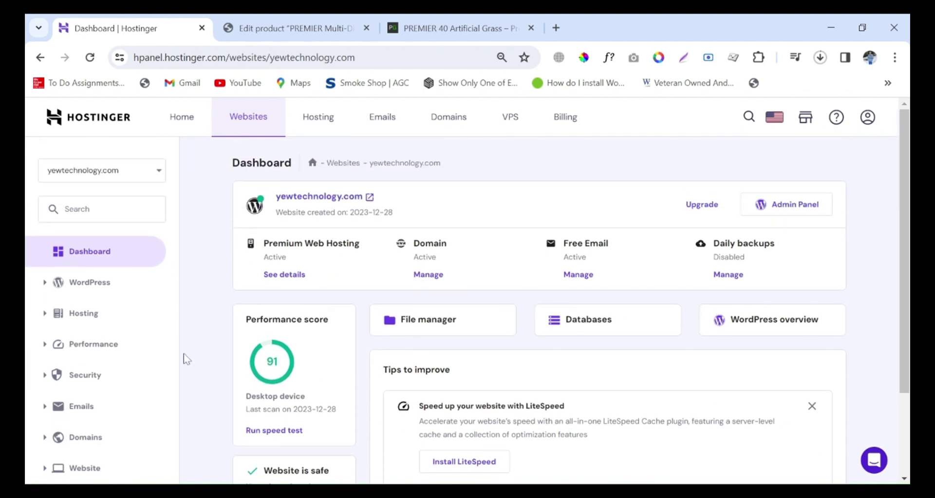
pyautogui.click(429, 329)
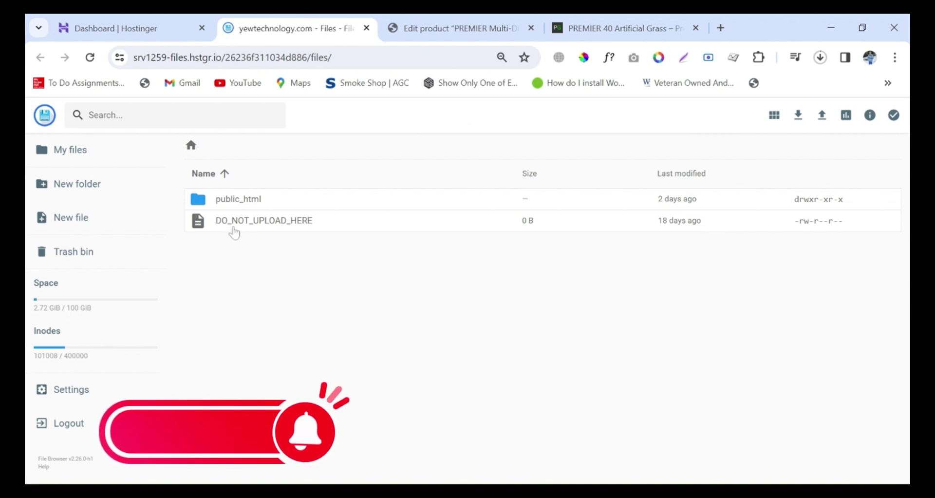
# Browse into public_html/uk and bring up the actions menu for wp-config.php
pyautogui.click(202, 202)
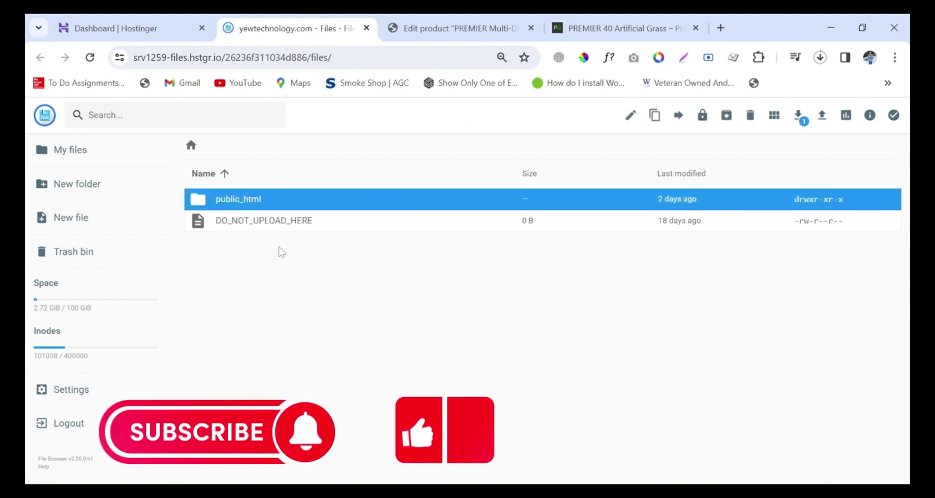
pyautogui.doubleClick(197, 204)
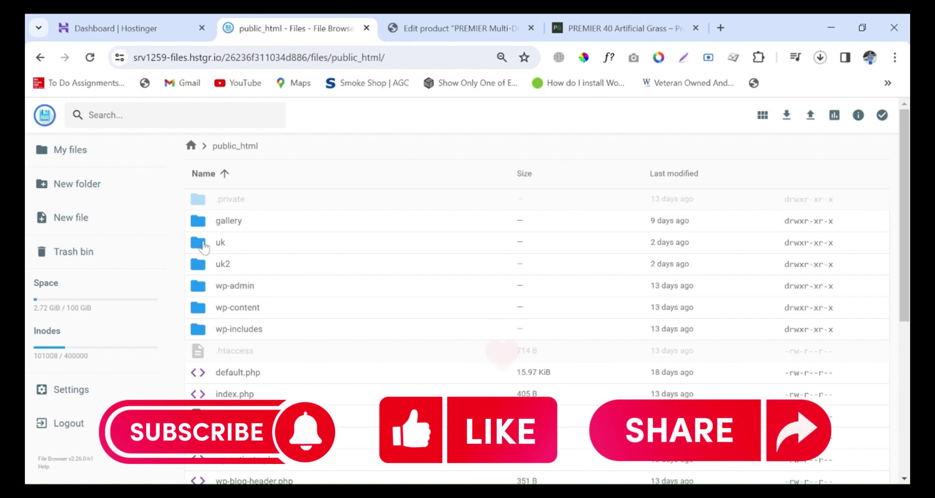
pyautogui.doubleClick(220, 244)
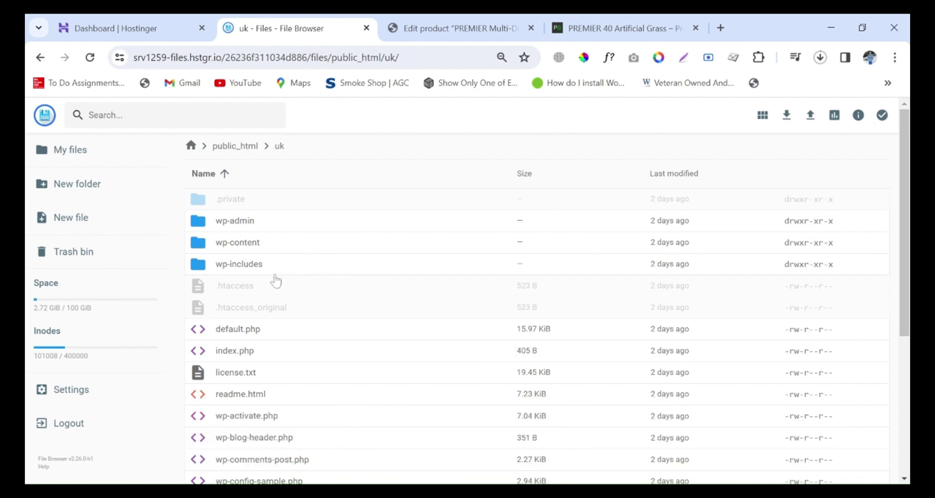
pyautogui.scroll(-3, 385, 341)
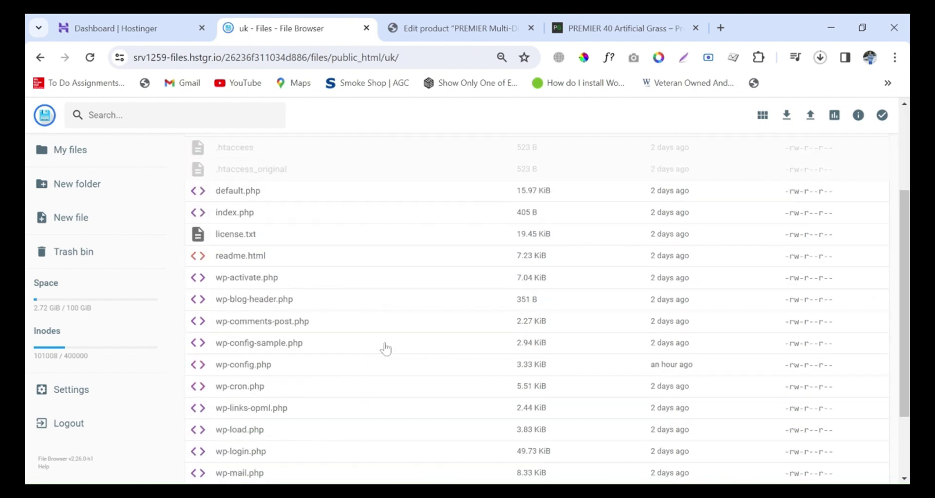
pyautogui.scroll(-2, 393, 344)
pyautogui.click(250, 299)
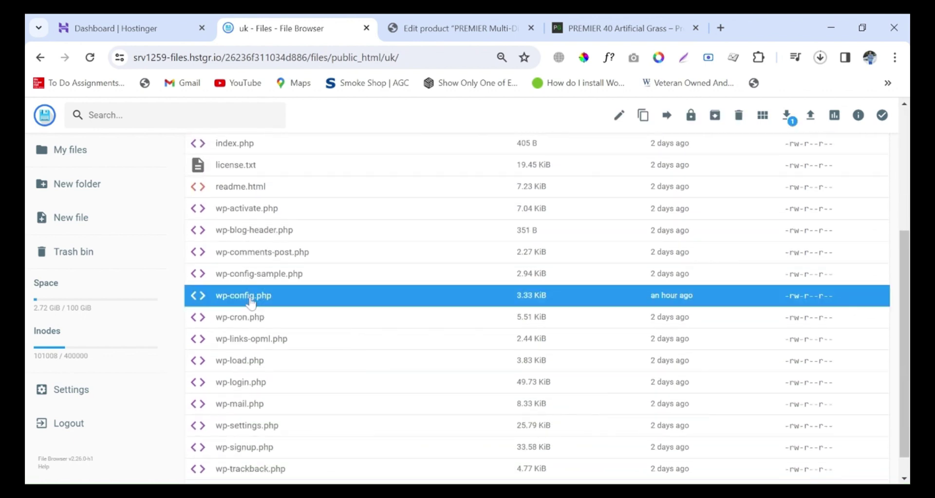
pyautogui.rightClick(251, 301)
# Open wp-config.php for editing and add blank lines after the DB_COLLATE setting
pyautogui.click(285, 334)
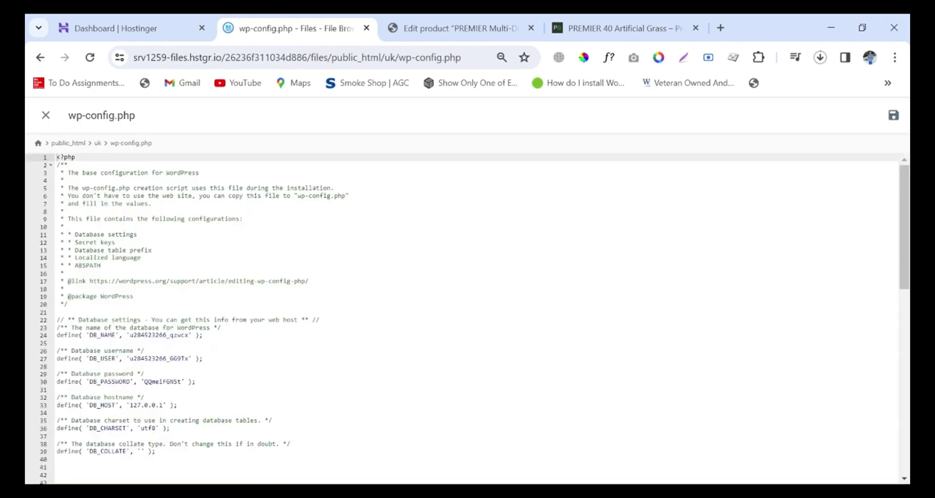
pyautogui.scroll(-2, 463, 319)
pyautogui.click(156, 368)
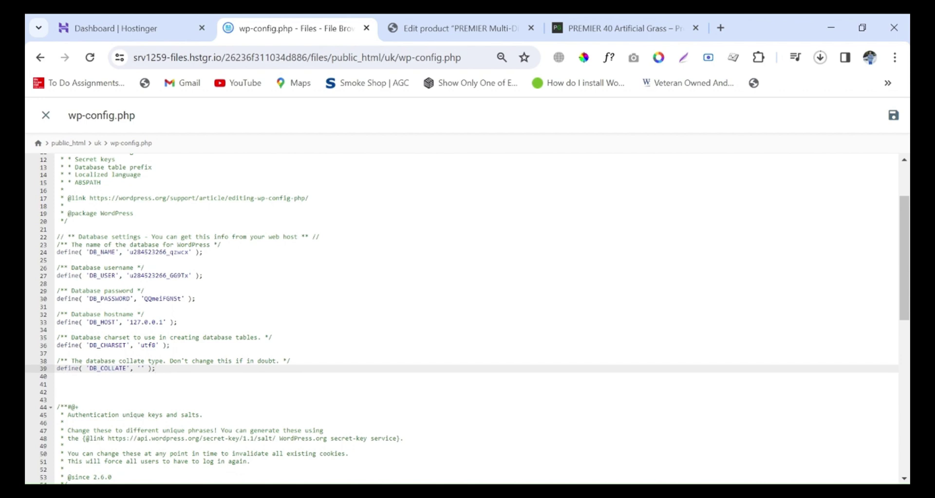
pyautogui.press('Return')
pyautogui.press('Return')
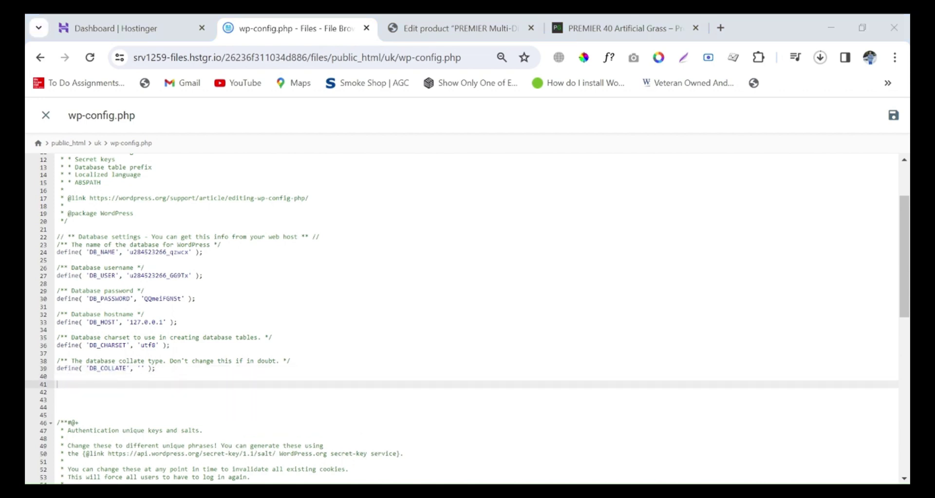
# Paste define('WC_MAX_LINKED_VARIATIONS', 500); on line 42, correcting the limit value
pyautogui.click(321, 237)
pyautogui.click(146, 392)
pyautogui.write("define('WC_MAX_LINKED_VARIATIONS', 250);")
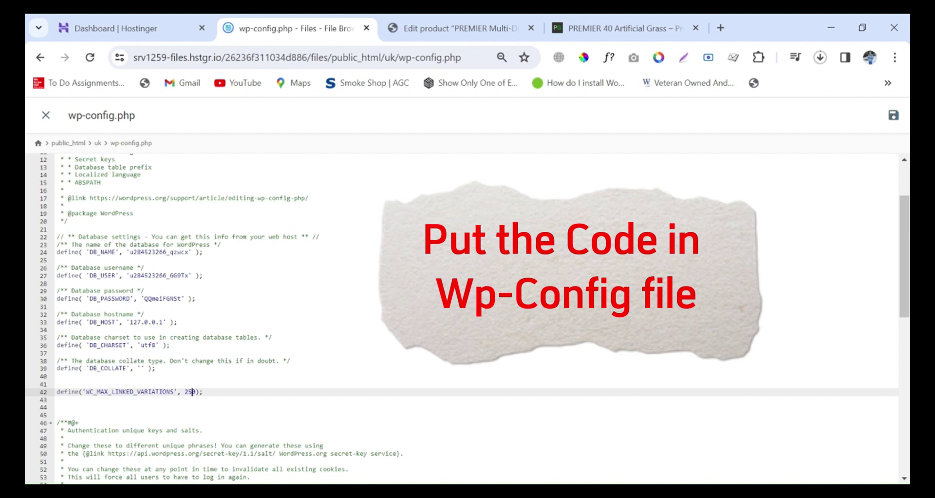
pyautogui.press('BackSpace')
pyautogui.press('BackSpace')
pyautogui.write('50')
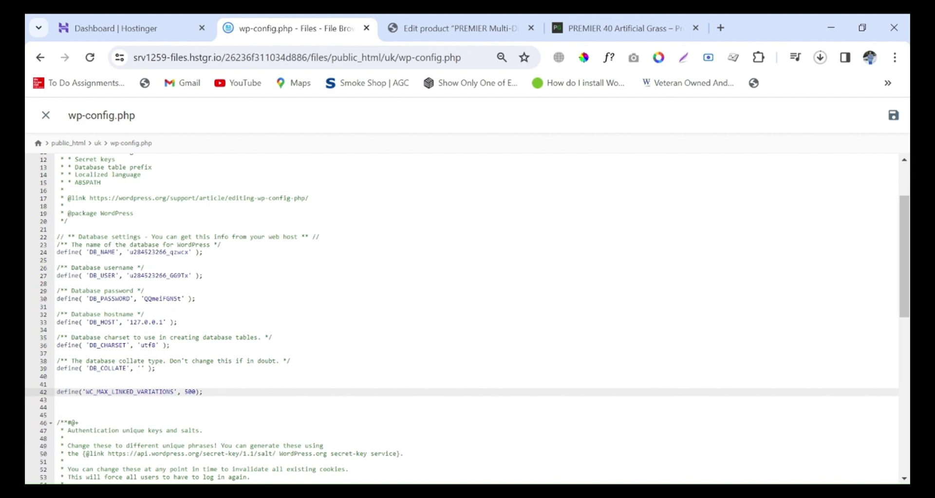
# Retry generating variations on the product, see the 50-per-run limit persists, and dismiss it
pyautogui.click(453, 28)
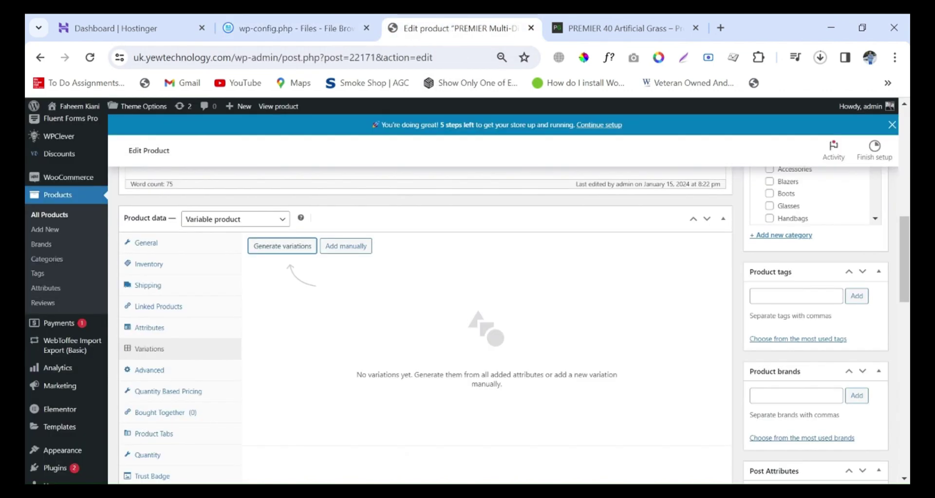
pyautogui.click(293, 247)
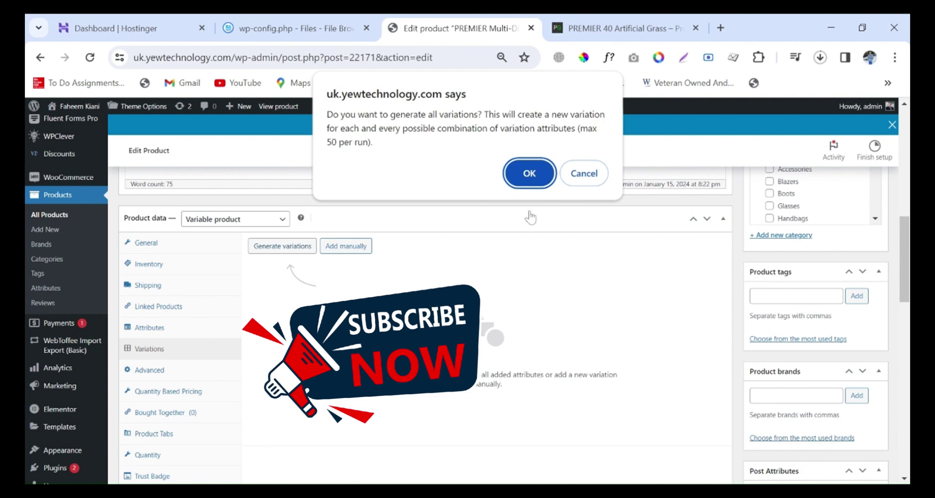
pyautogui.click(530, 173)
# Save the edited wp-config.php containing the 500 variation limit
pyautogui.click(292, 28)
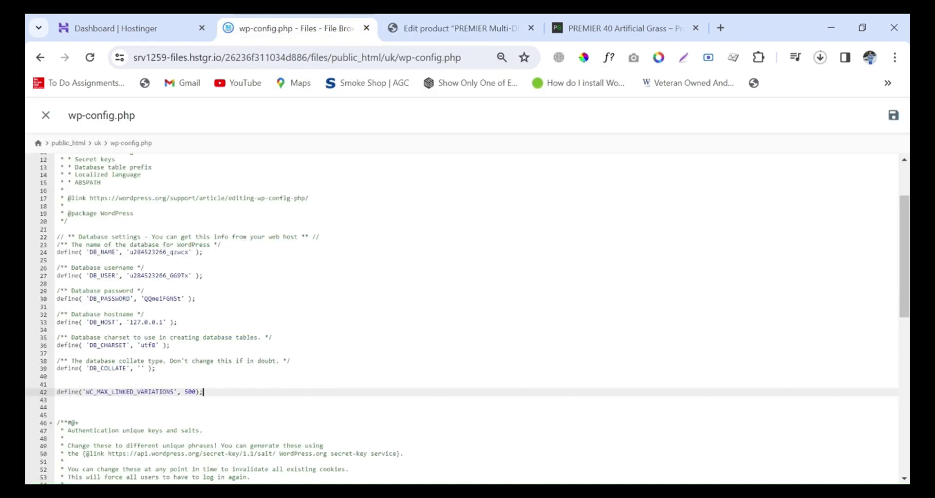
pyautogui.scroll(-2, 463, 317)
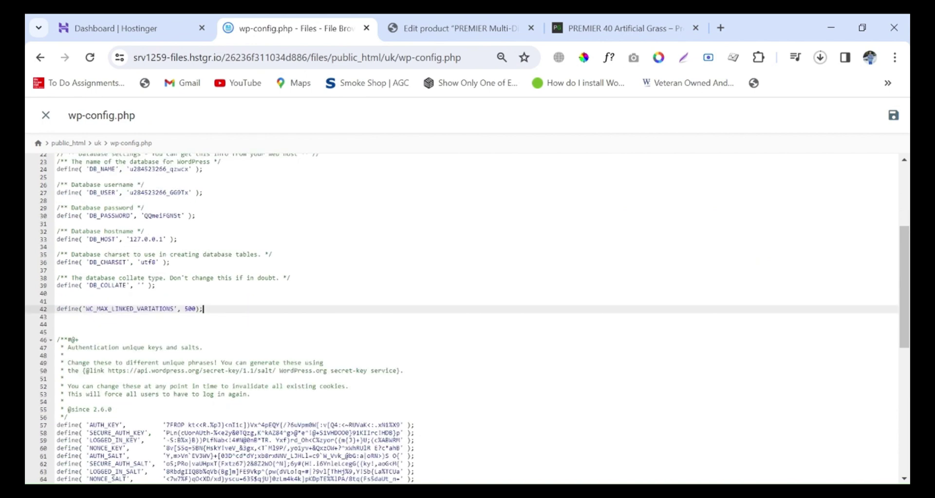
pyautogui.scroll(1, 738, 185)
pyautogui.scroll(1, 738, 185)
pyautogui.click(894, 115)
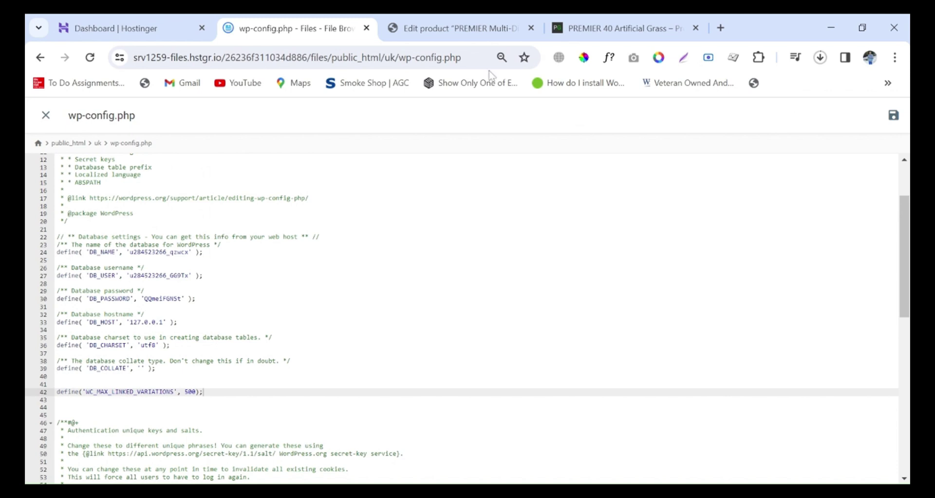
# Reload the product page and generate all variations under the new 500-per-run limit
pyautogui.click(466, 28)
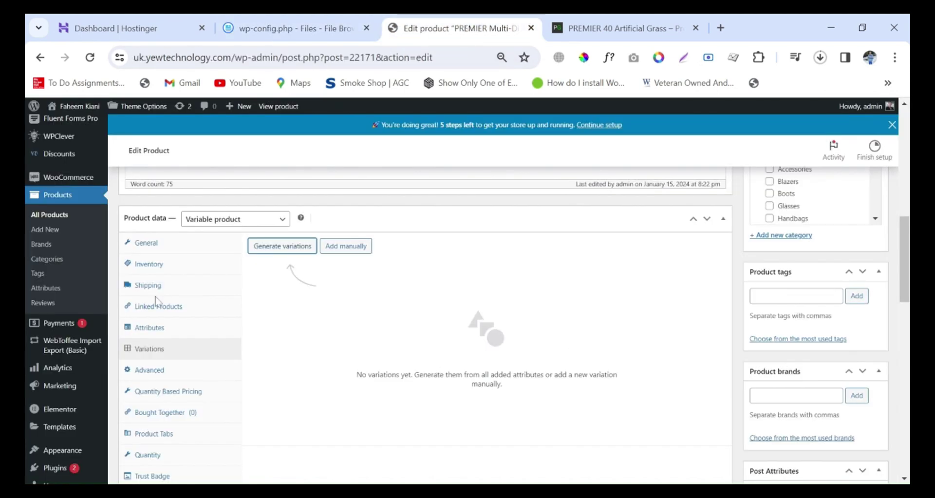
pyautogui.click(116, 106)
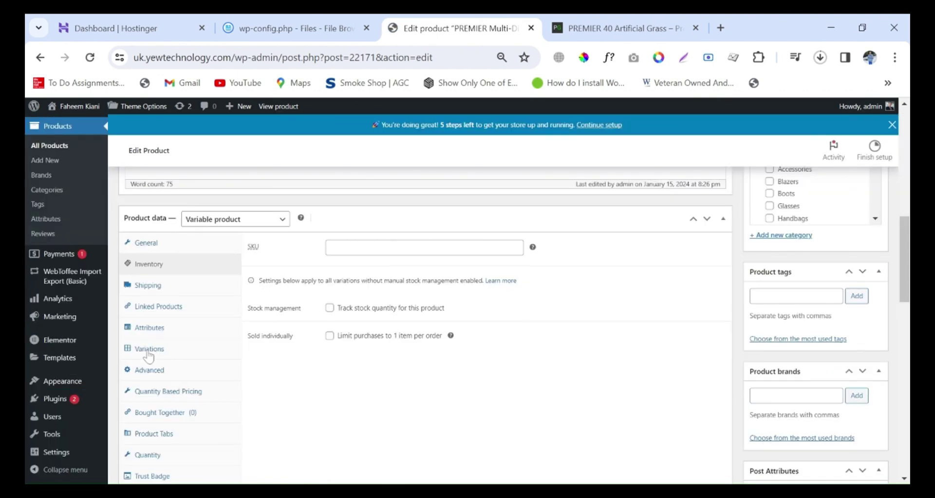
pyautogui.click(149, 349)
pyautogui.click(283, 246)
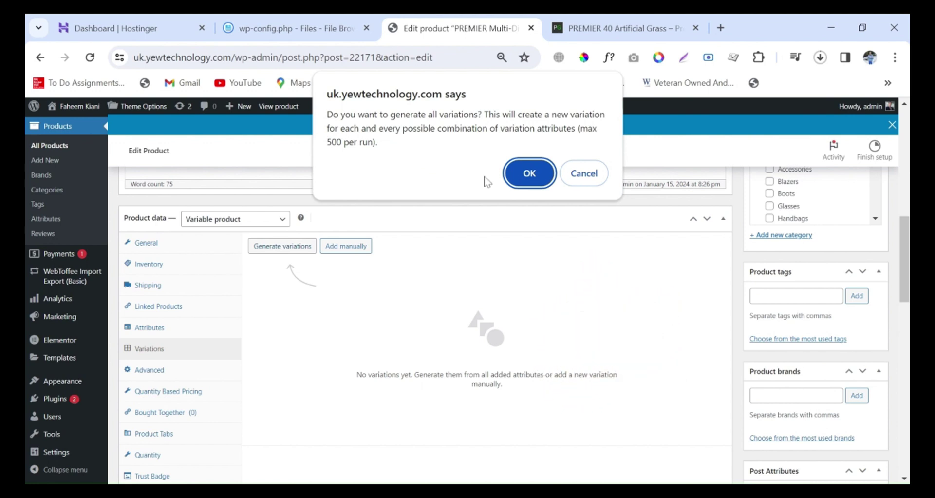
pyautogui.click(529, 172)
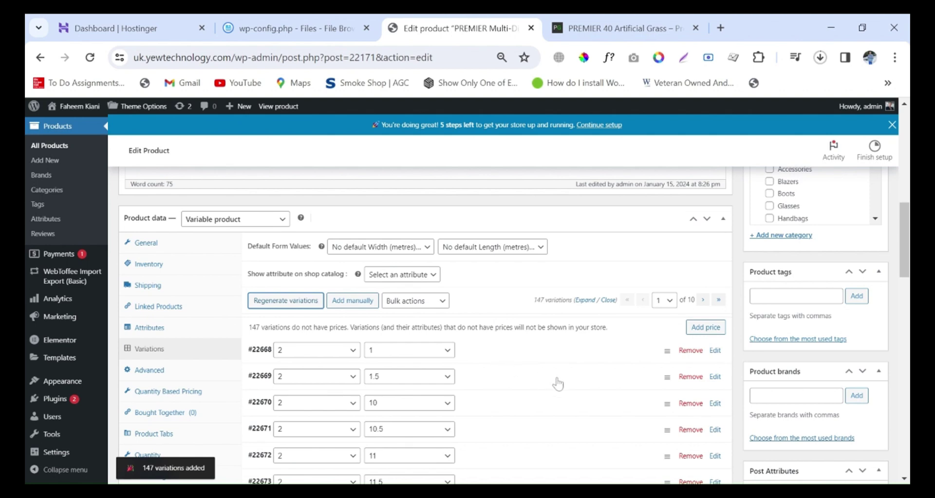
# Update the PREMIER product once its 147 variations have been added
pyautogui.scroll(3, 886, 330)
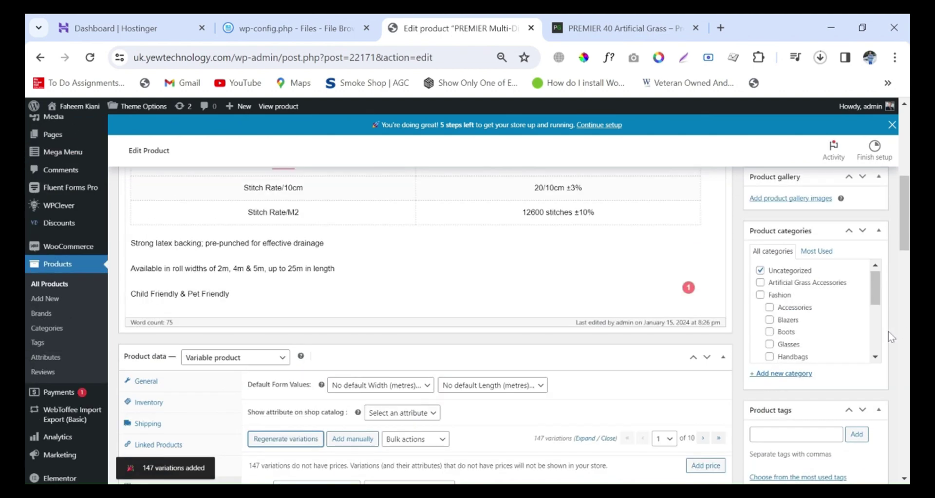
pyautogui.scroll(3, 865, 317)
pyautogui.click(864, 229)
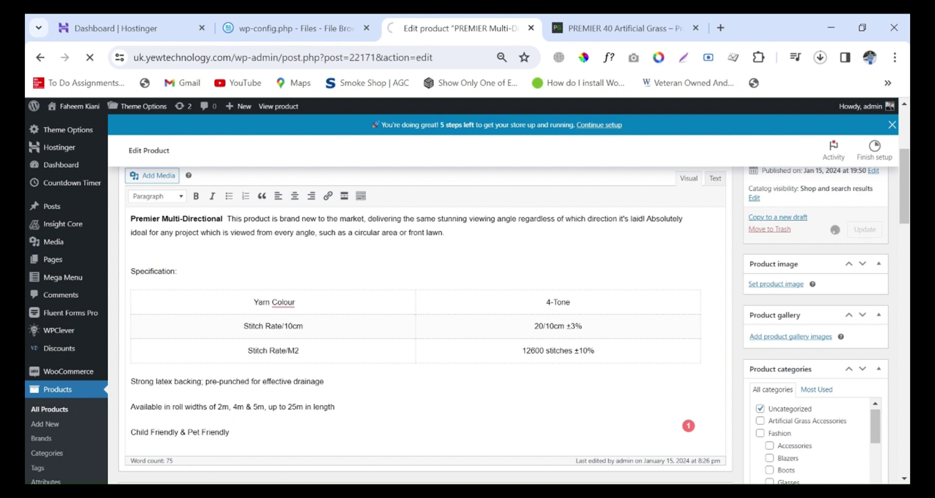